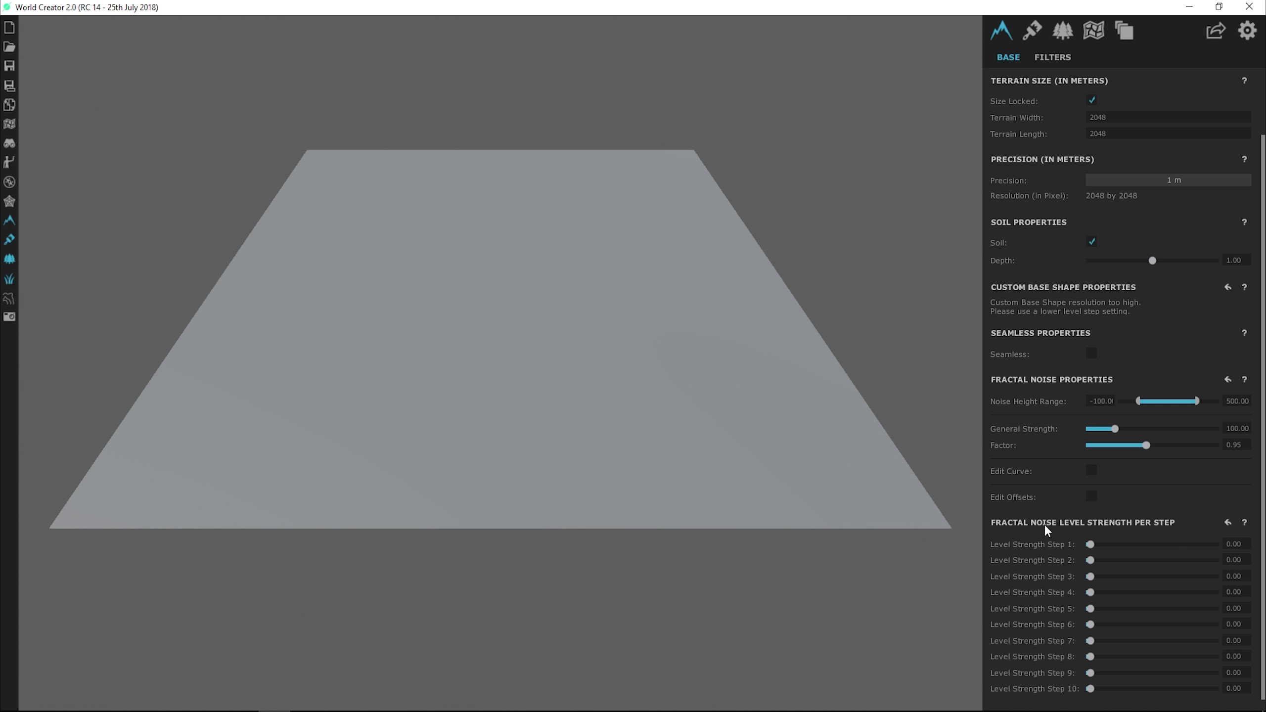
# Set the fractal noise Level Strength Step 1 to 100.
pyautogui.click(1233, 544)
pyautogui.write('100')
pyautogui.press('Return')
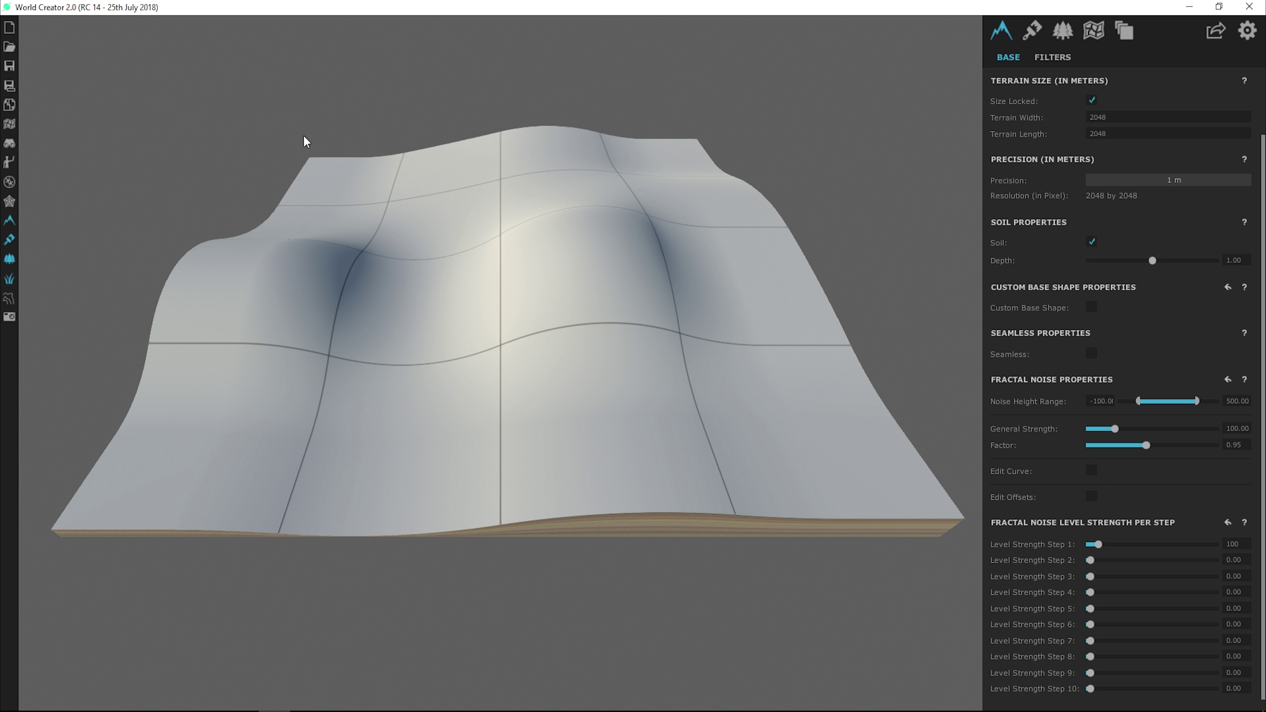
# Vary Level Strength Step 1 to about 171 and back to 100, finishing at 0.
pyautogui.moveTo(1096, 544)
pyautogui.mouseDown()
pyautogui.moveTo(1116, 547)
pyautogui.moveTo(1105, 547)
pyautogui.mouseUp()
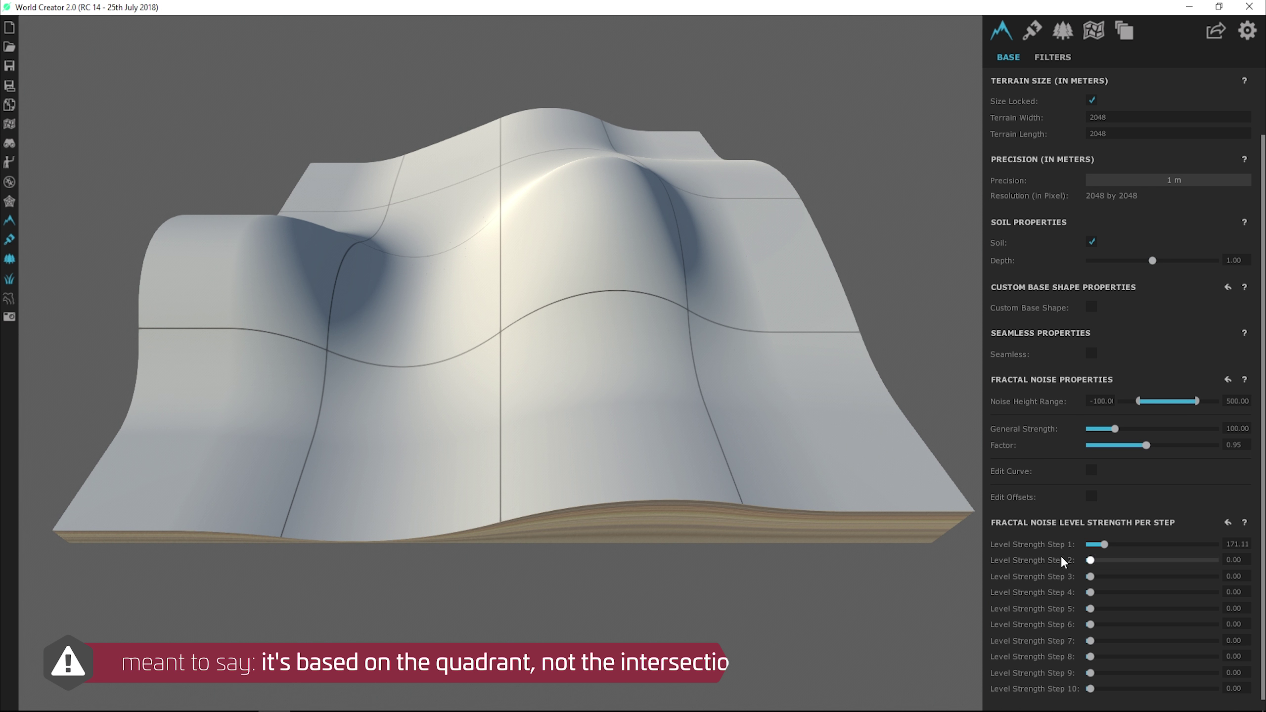
pyautogui.moveTo(1103, 544)
pyautogui.mouseDown()
pyautogui.moveTo(1119, 545)
pyautogui.moveTo(1096, 546)
pyautogui.mouseUp()
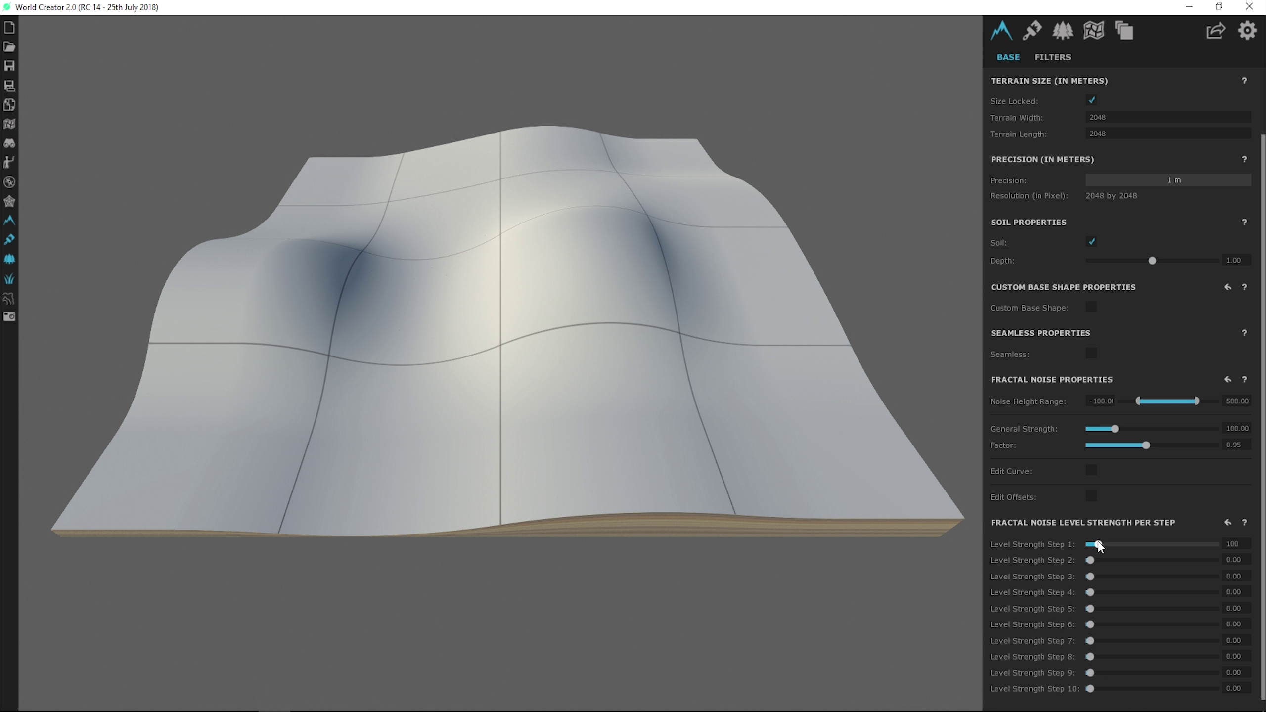
pyautogui.moveTo(1096, 545); pyautogui.dragTo(1084, 546)
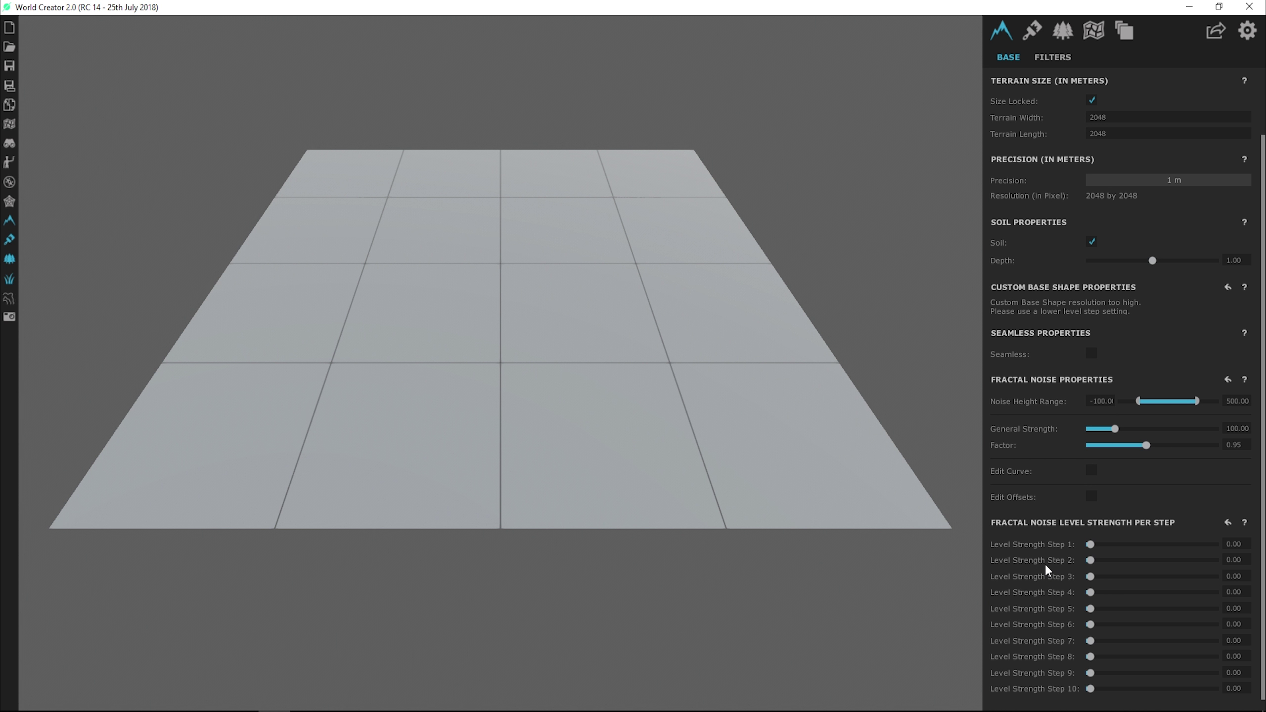
# Set the fractal noise Level Strength Step 2 to 100 and inspect the terrain.
pyautogui.click(1227, 562)
pyautogui.write('100')
pyautogui.press('Return')
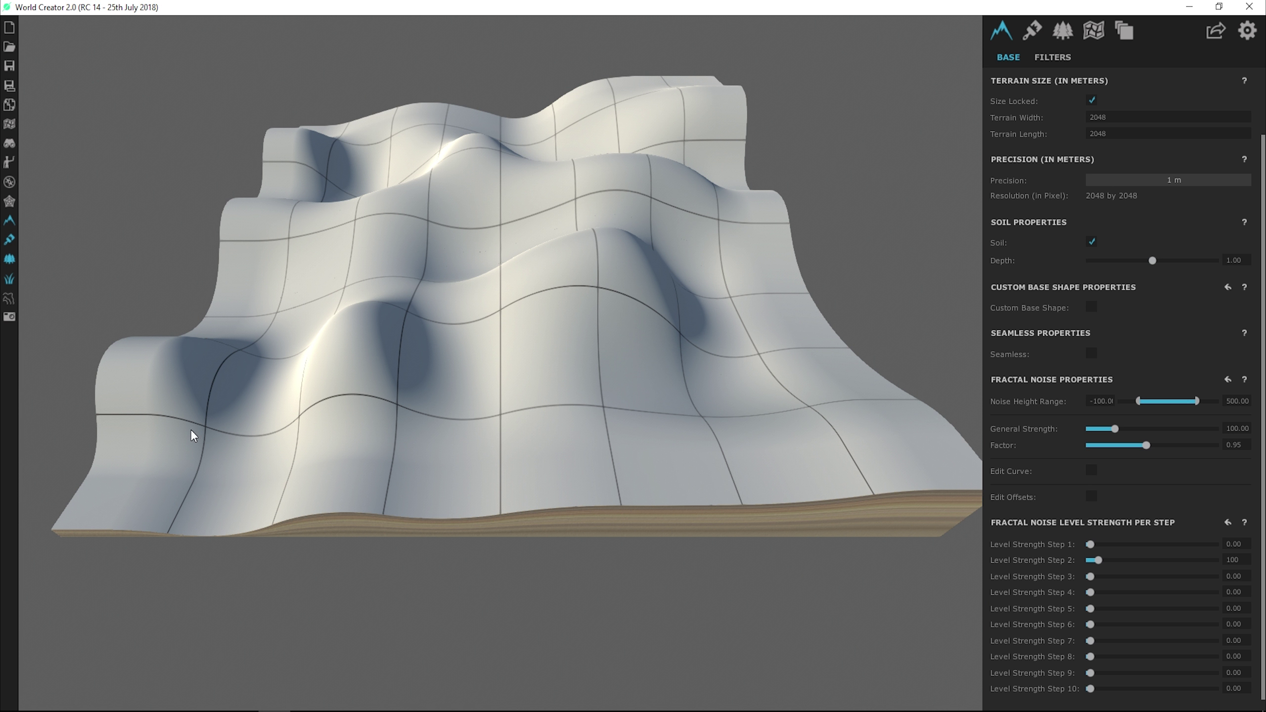
pyautogui.moveTo(678, 305); pyautogui.dragTo(570, 417)
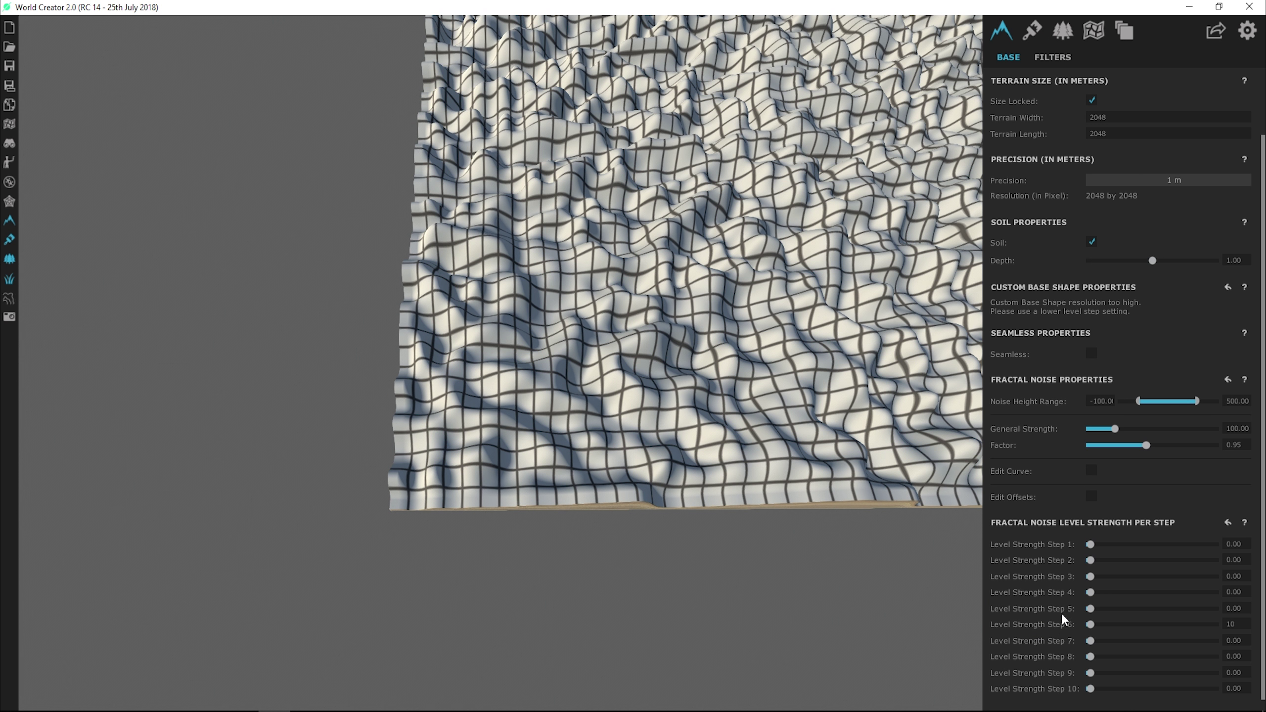
pyautogui.scroll(-10, 810, 559)
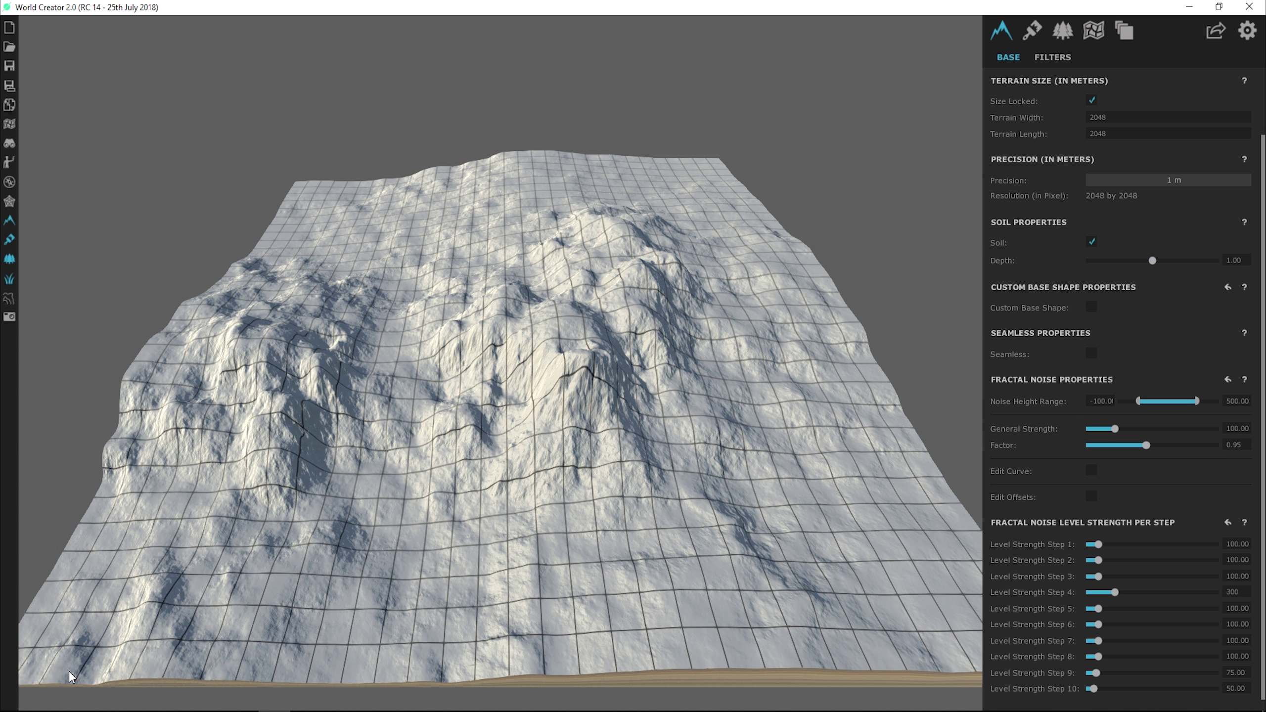
# Disable the 32x32 grid texture layer and return to the terrain base settings.
pyautogui.click(1031, 32)
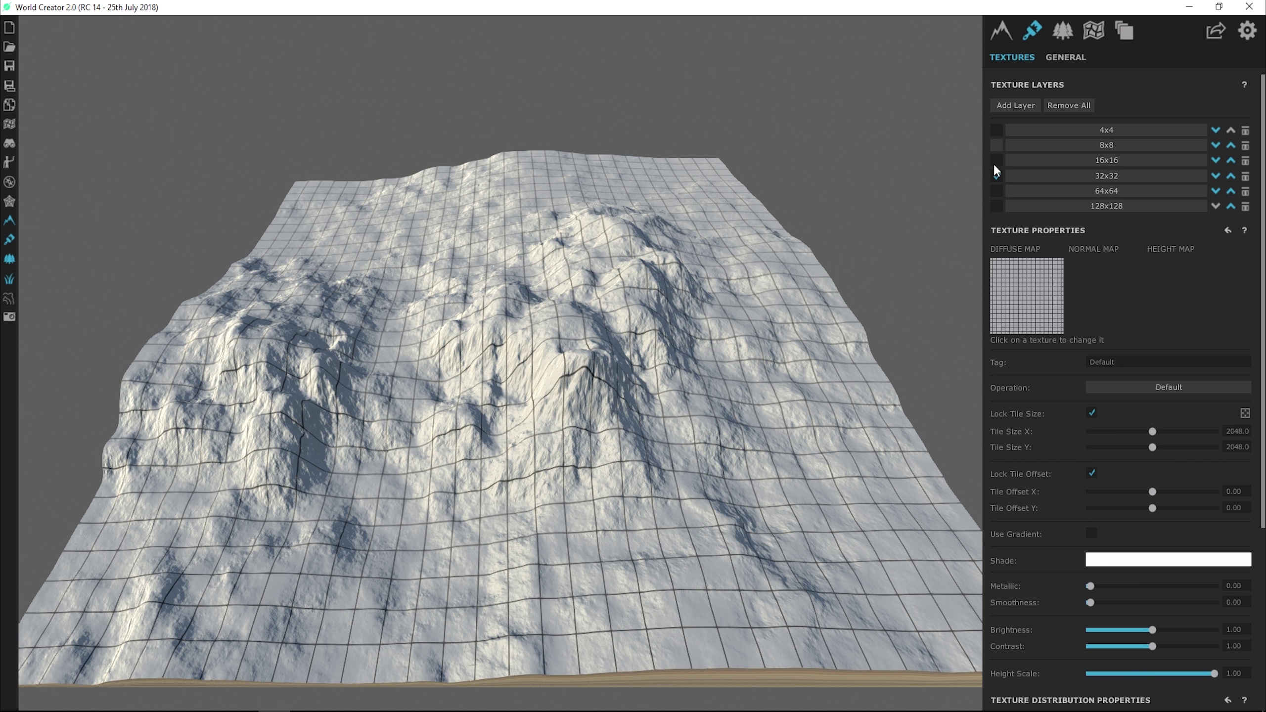
pyautogui.click(999, 174)
pyautogui.click(1002, 30)
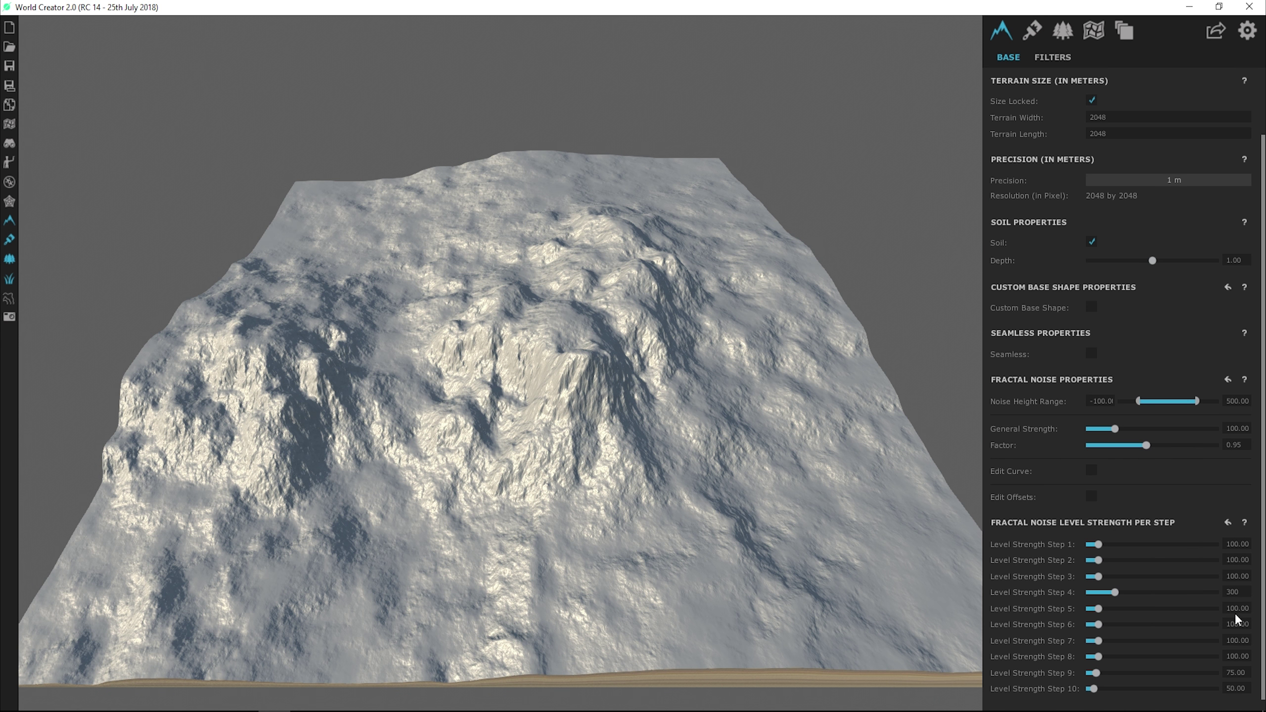
# Set Level Strength Step 4 to 100 for comparison and restore it to 300.
pyautogui.write('100')
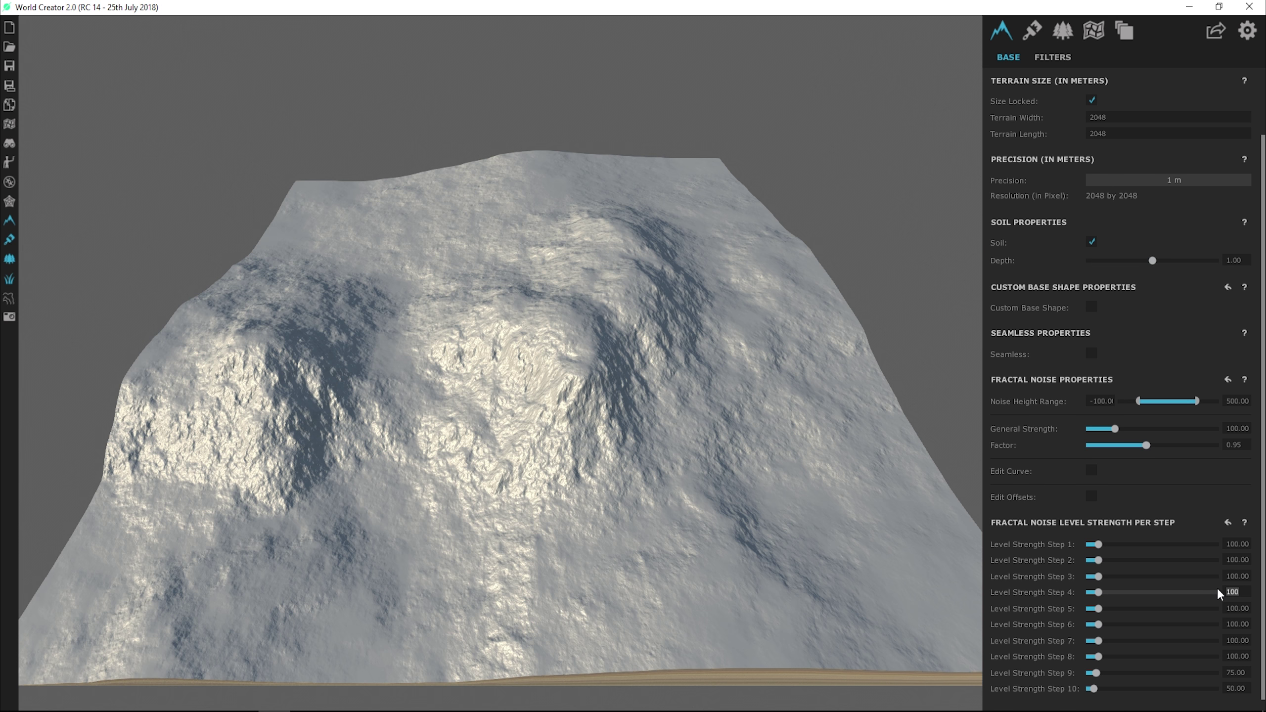
pyautogui.press('BackSpace')
pyautogui.press('BackSpace')
pyautogui.press('BackSpace')
pyautogui.write('300')
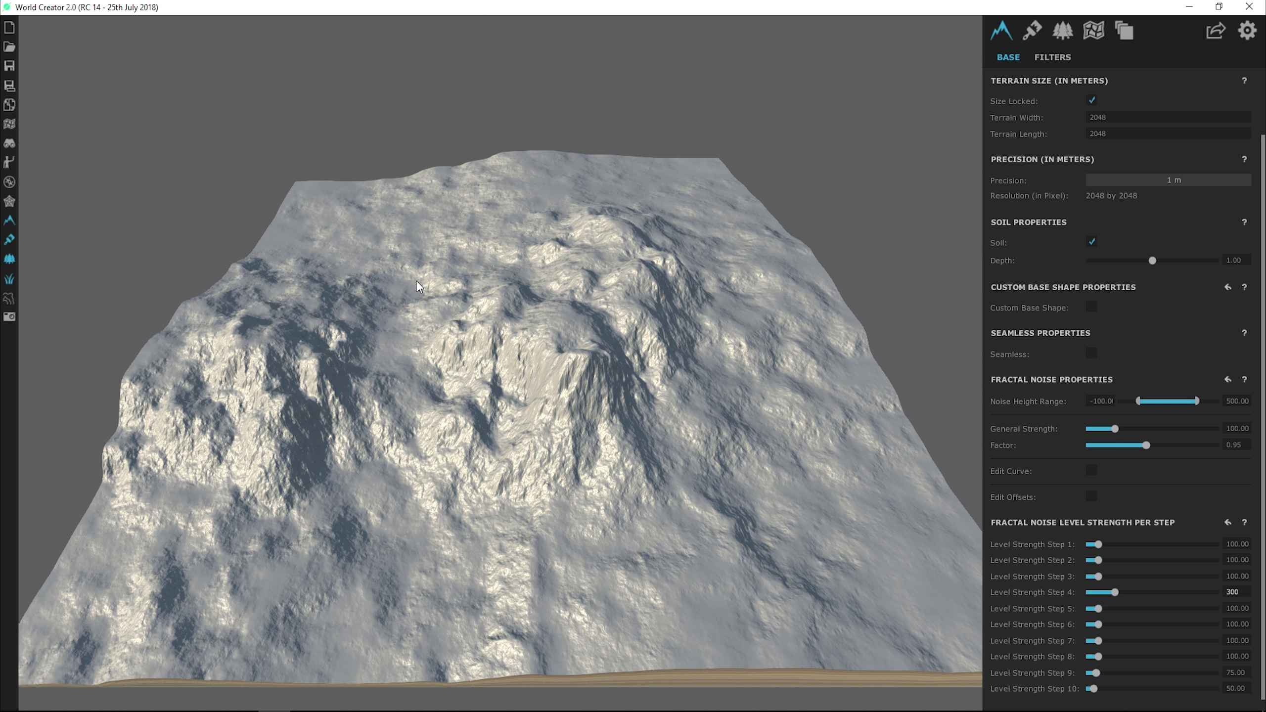
# Re-enable the 32x32 grid texture layer and return to the terrain base settings.
pyautogui.click(1042, 29)
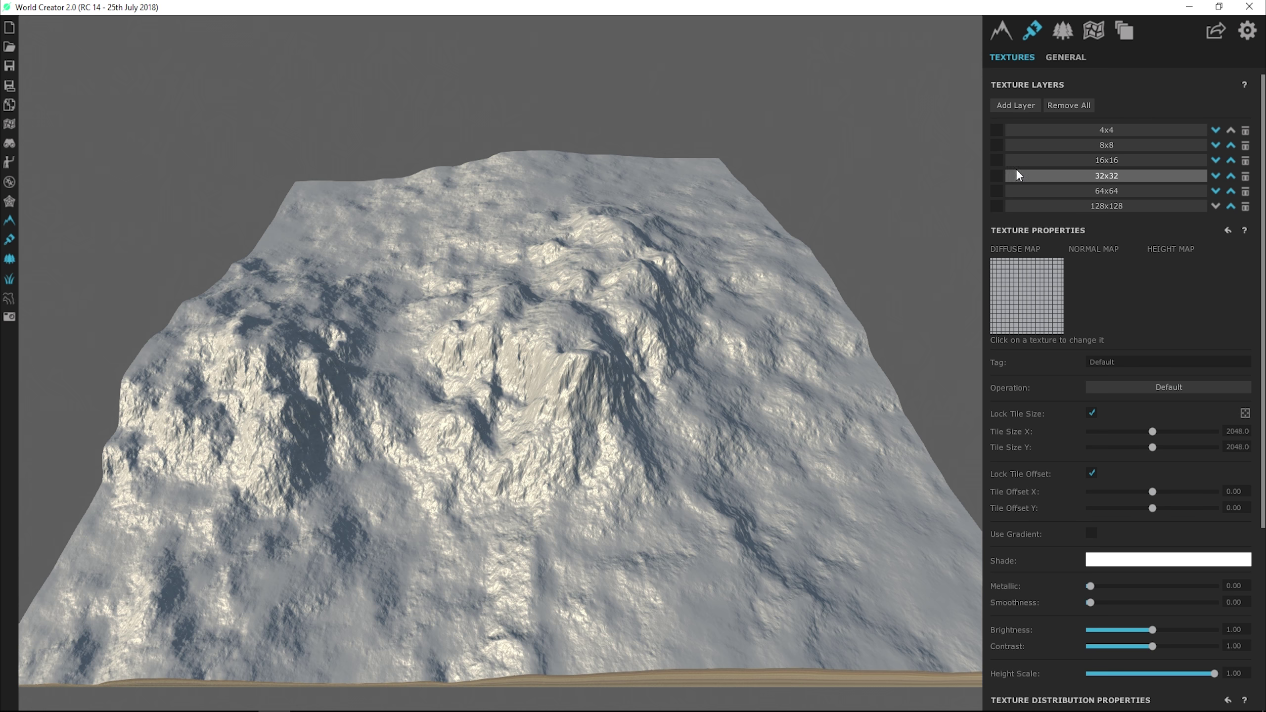
pyautogui.click(997, 175)
pyautogui.click(1001, 31)
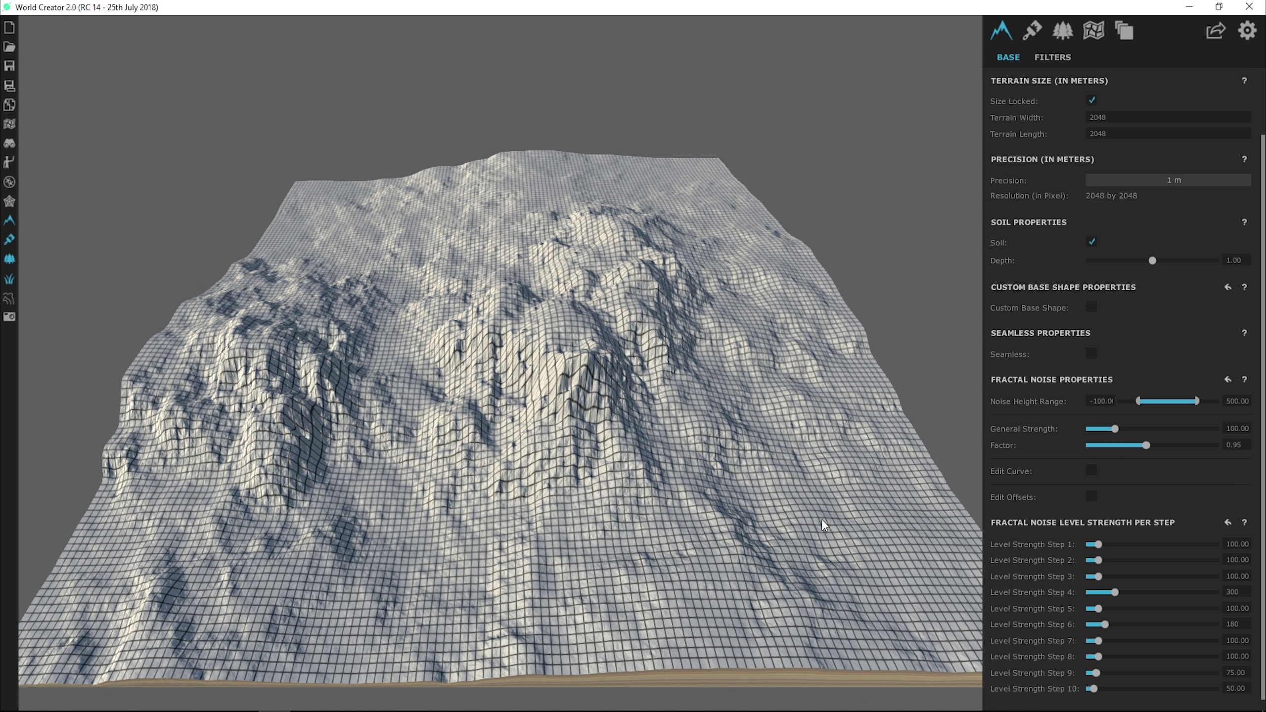
# Disable the 128x128 grid texture layer and return to the terrain base settings.
pyautogui.click(1023, 32)
pyautogui.click(997, 206)
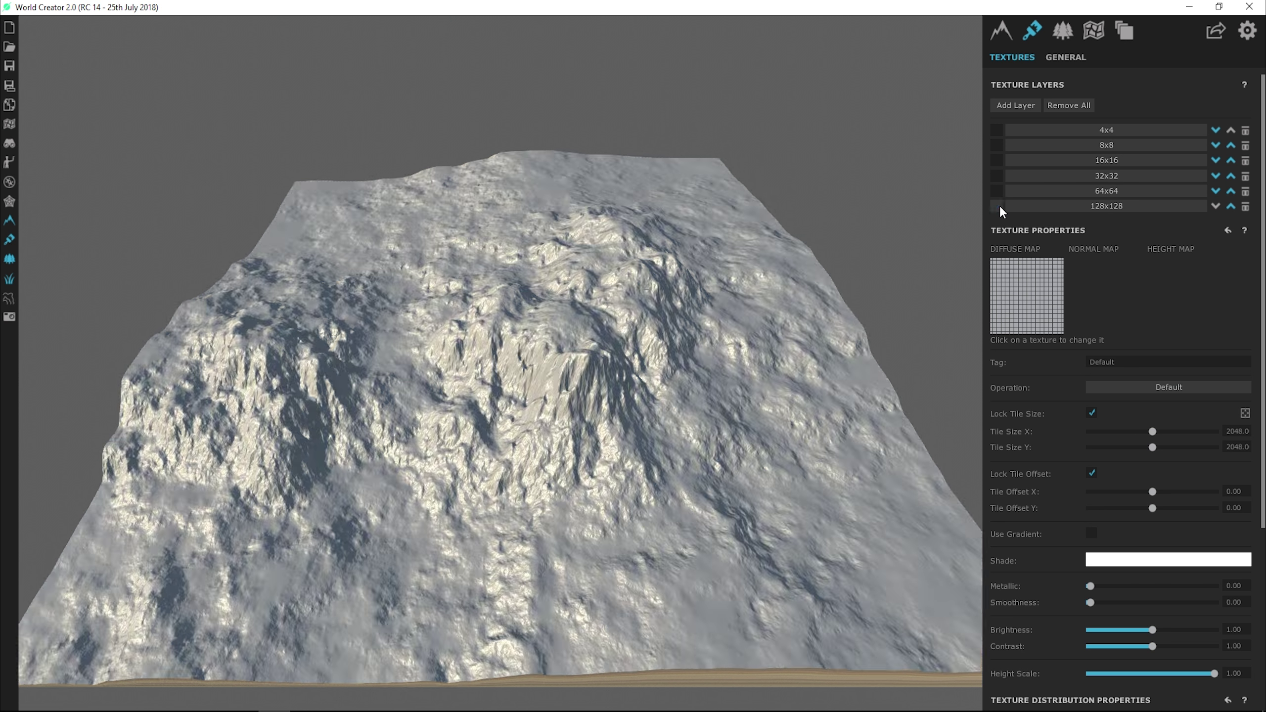
pyautogui.click(1002, 31)
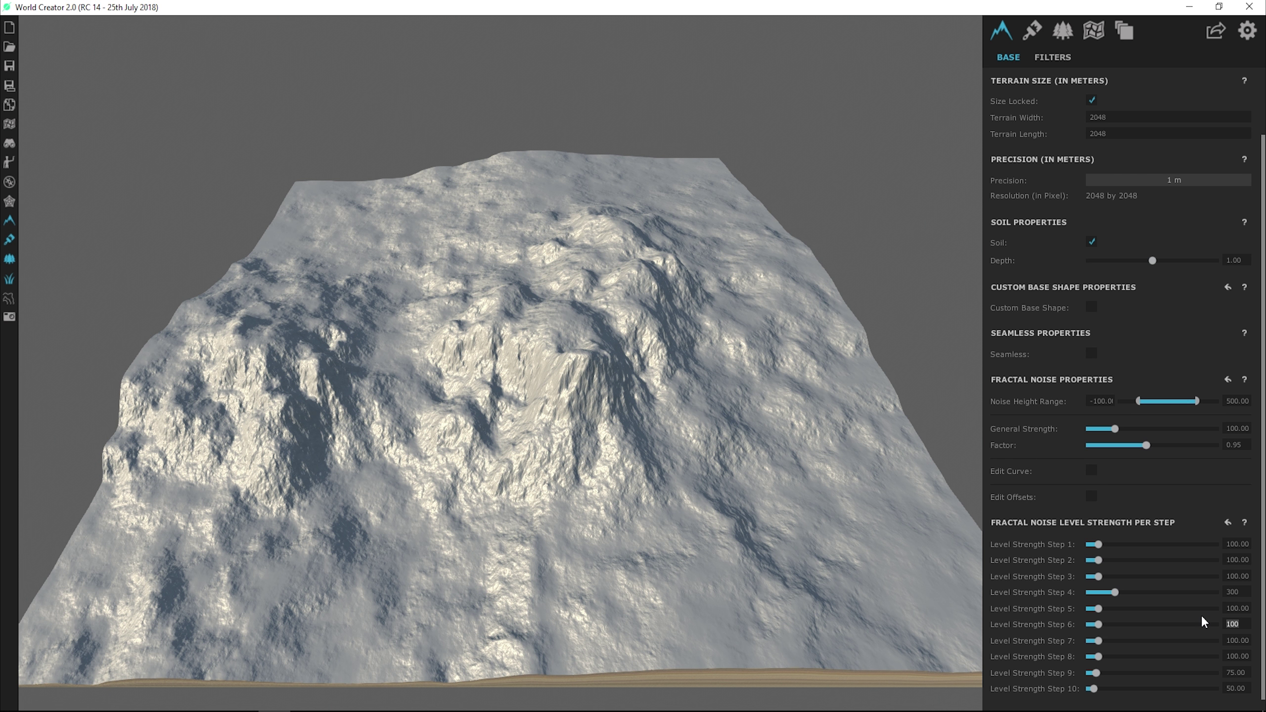
# Set Level Strength Step 6 to 180 and re-enable the 128x128 grid texture layer.
pyautogui.write('180')
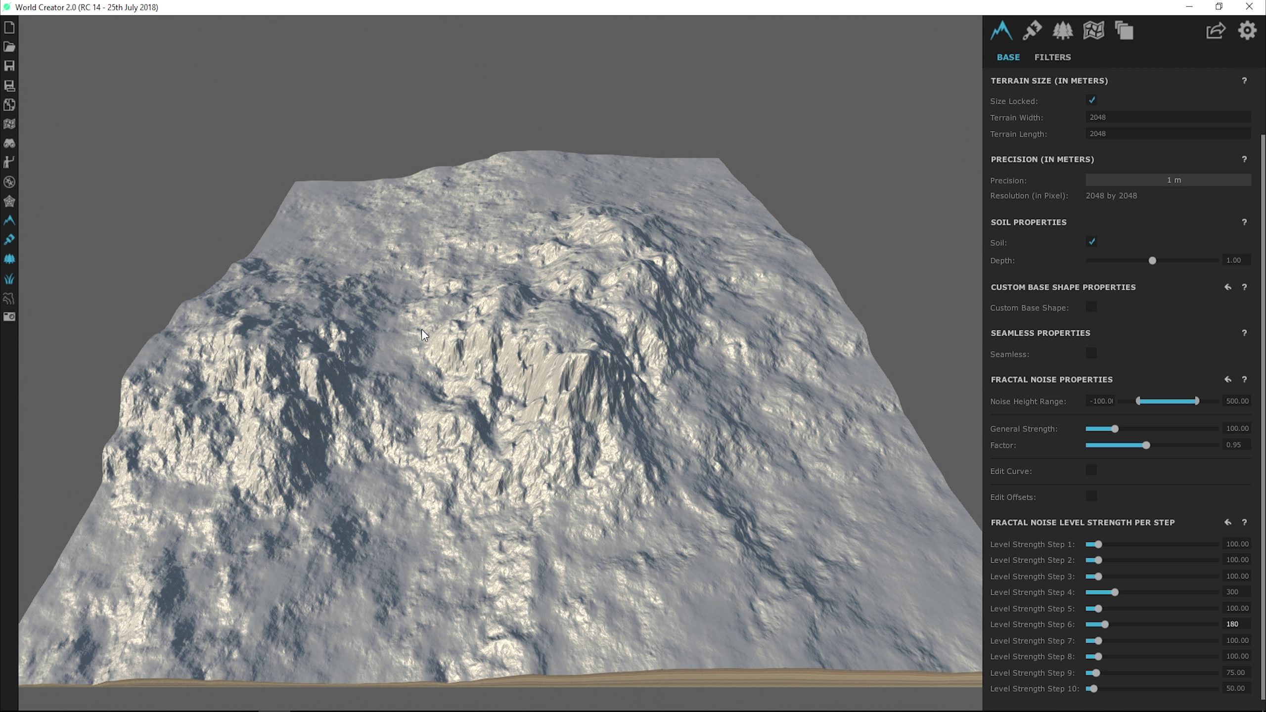
pyautogui.click(1031, 31)
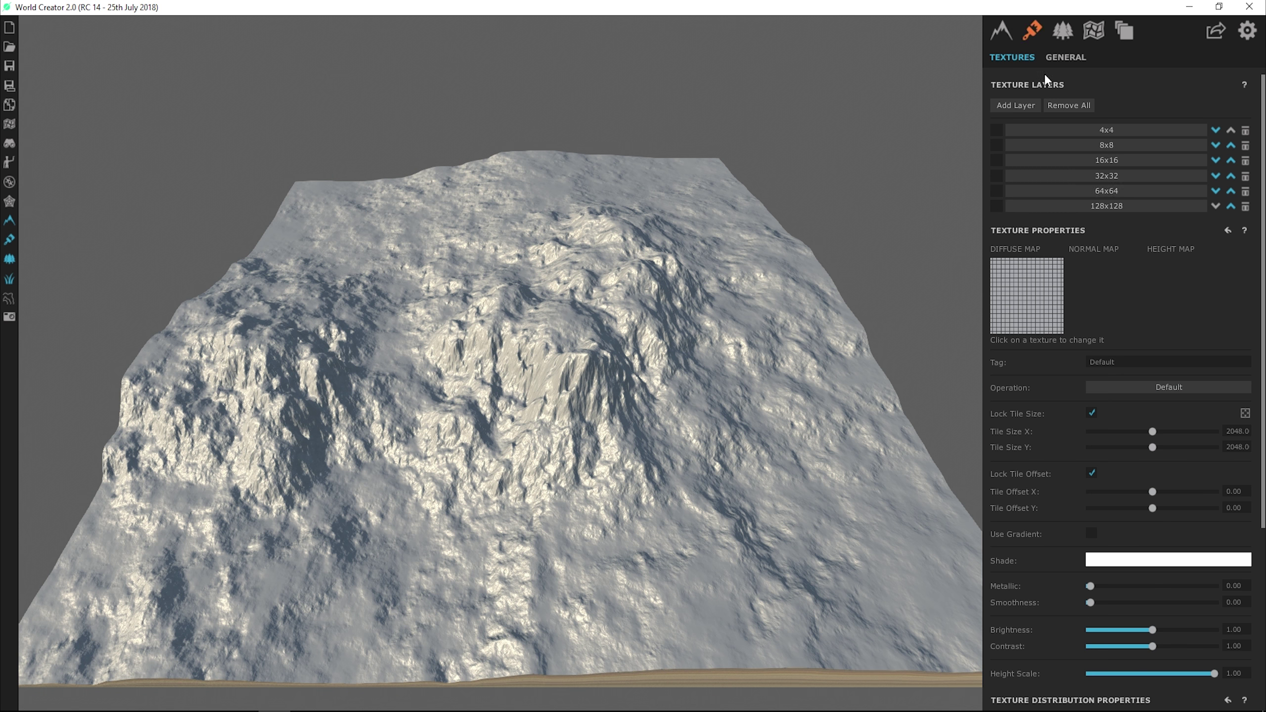
pyautogui.click(996, 204)
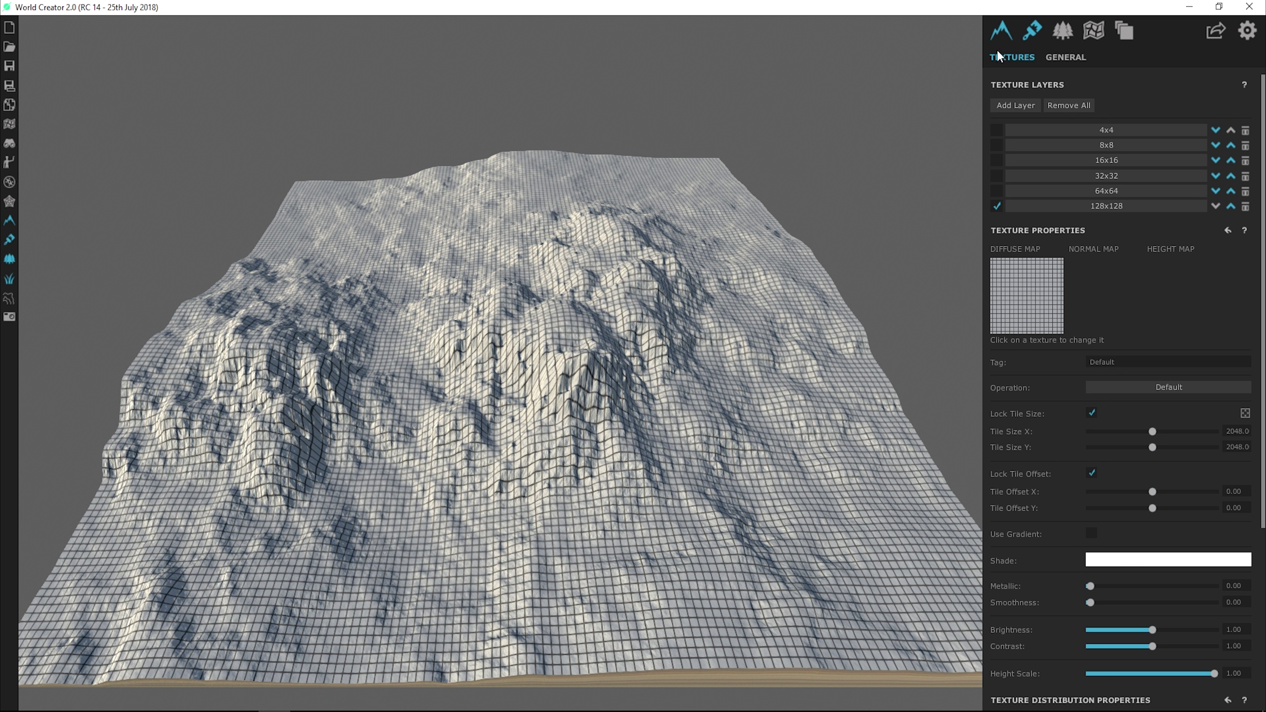
pyautogui.click(1001, 31)
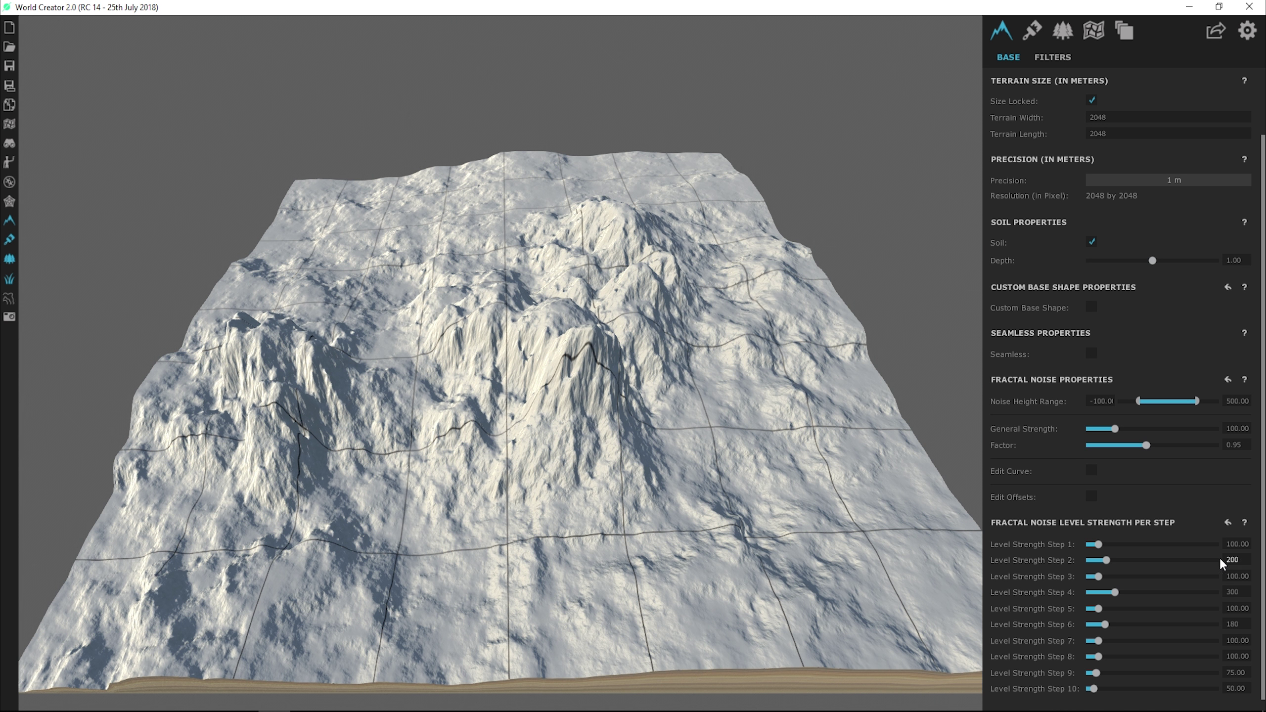
# Lower Level Strength Step 2 to about 34 and raise it to about 168.
pyautogui.moveTo(1107, 560); pyautogui.dragTo(1094, 566)
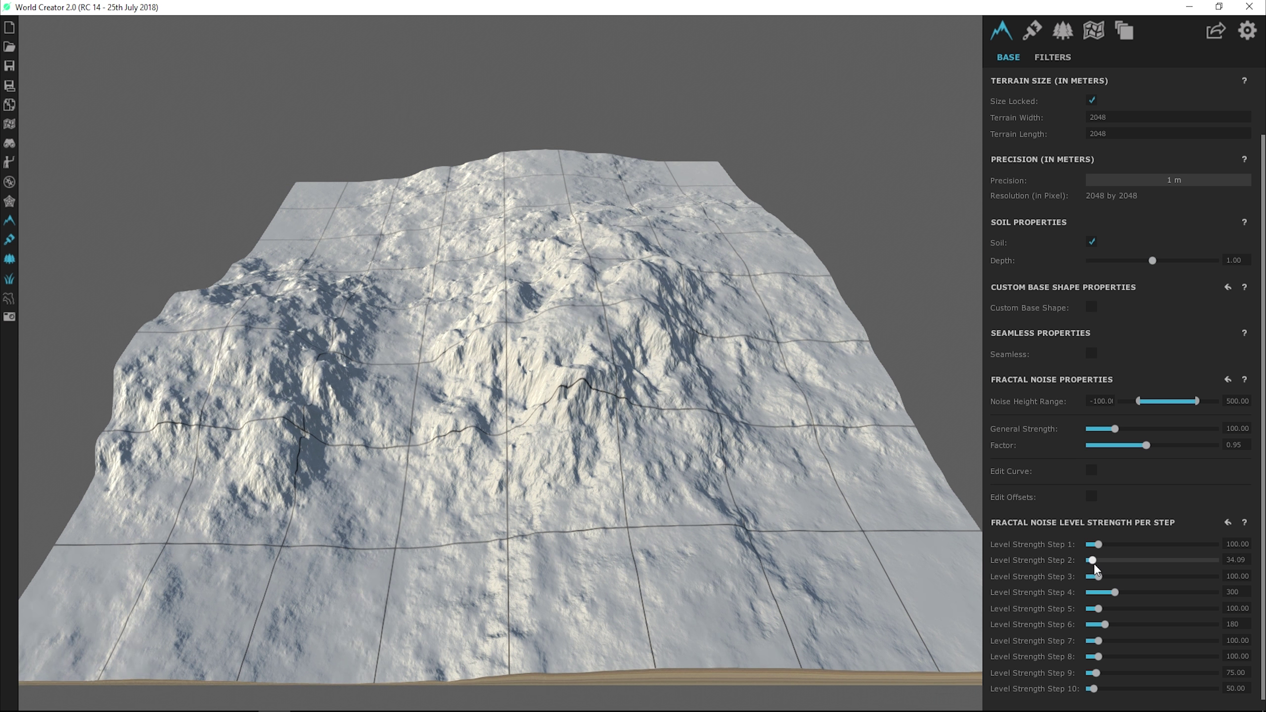
pyautogui.moveTo(1094, 566); pyautogui.dragTo(1103, 569)
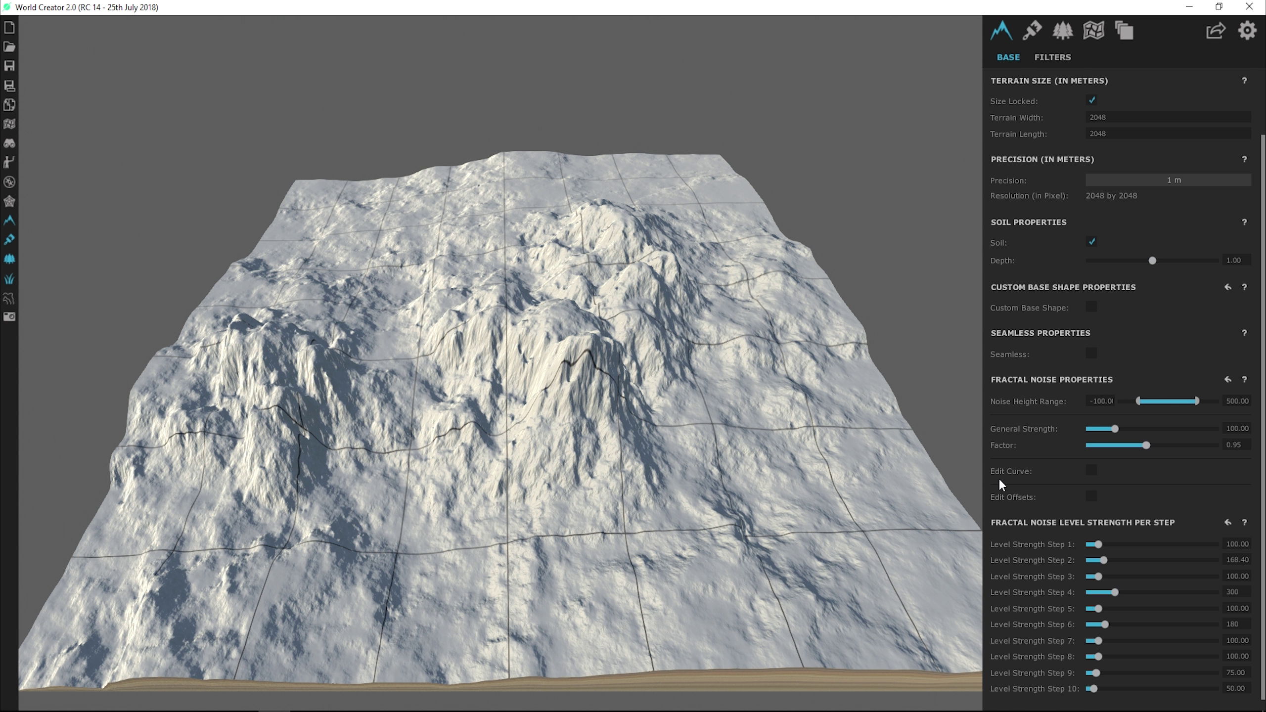
# Increment the fractal generator seed six times to generate different terrain variations.
pyautogui.scroll(2, 1000, 481)
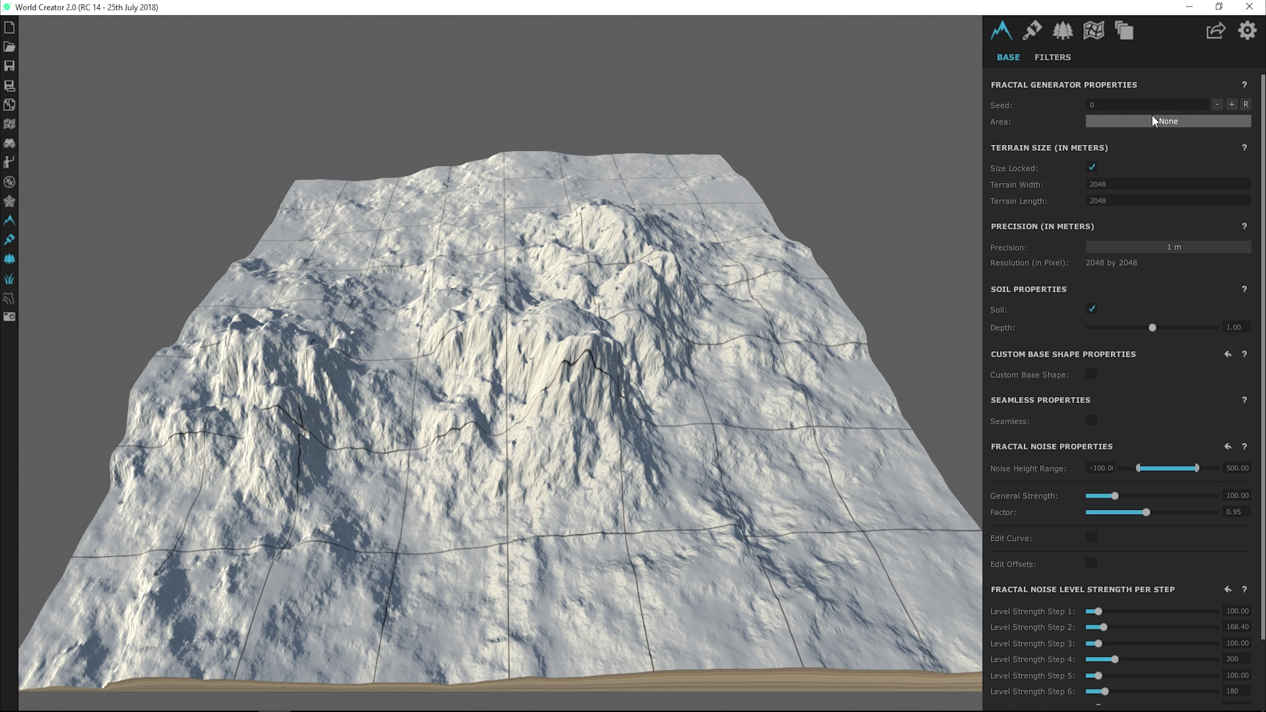
pyautogui.click(1232, 104)
pyautogui.click(1231, 105)
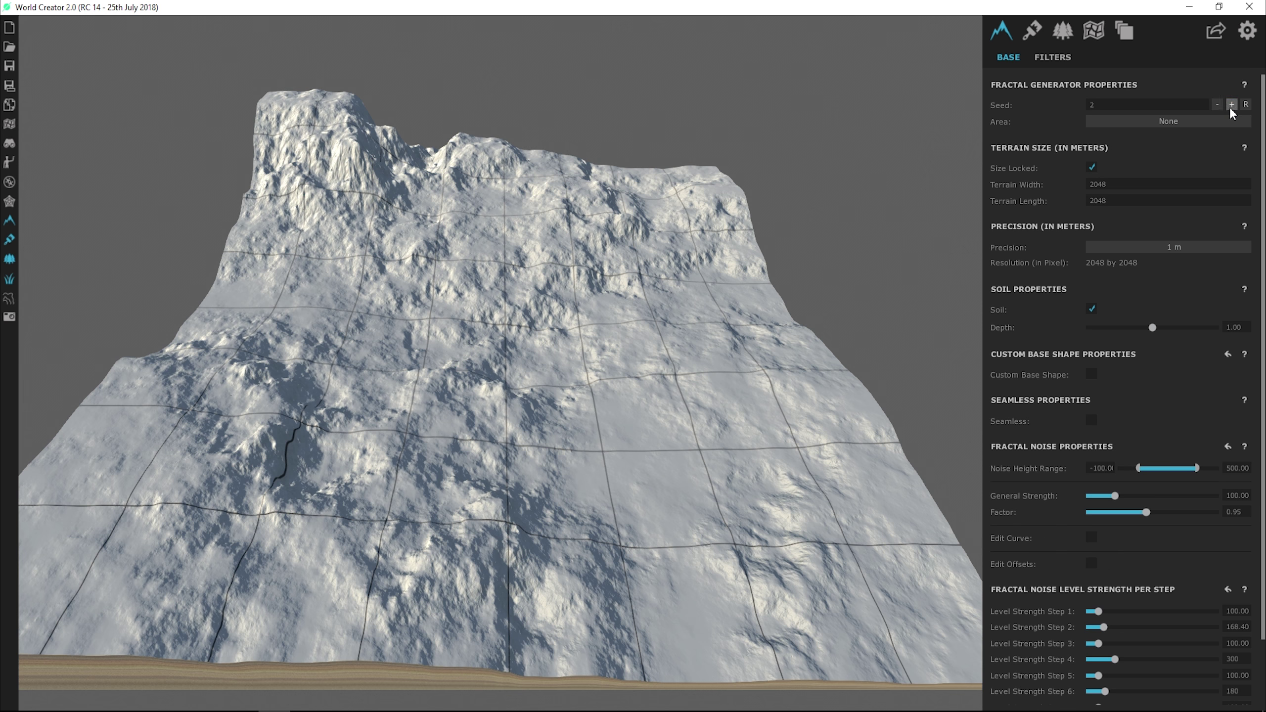
pyautogui.click(1231, 104)
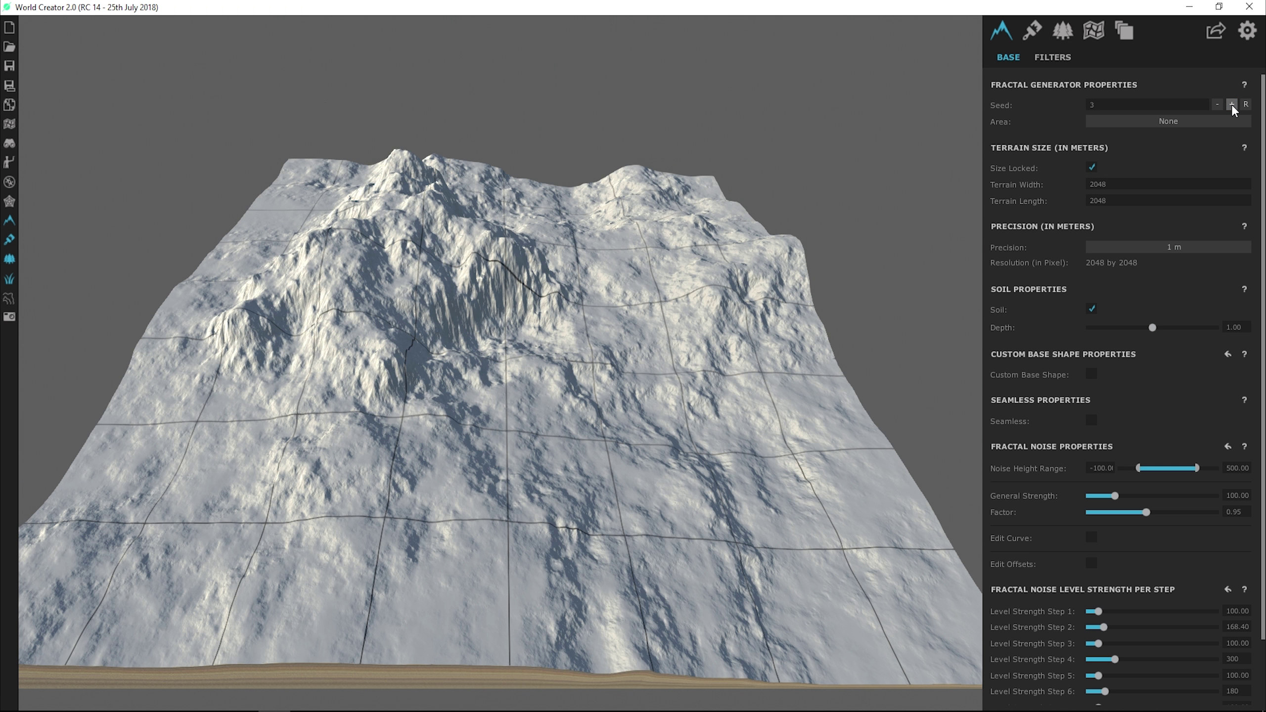
pyautogui.click(1231, 104)
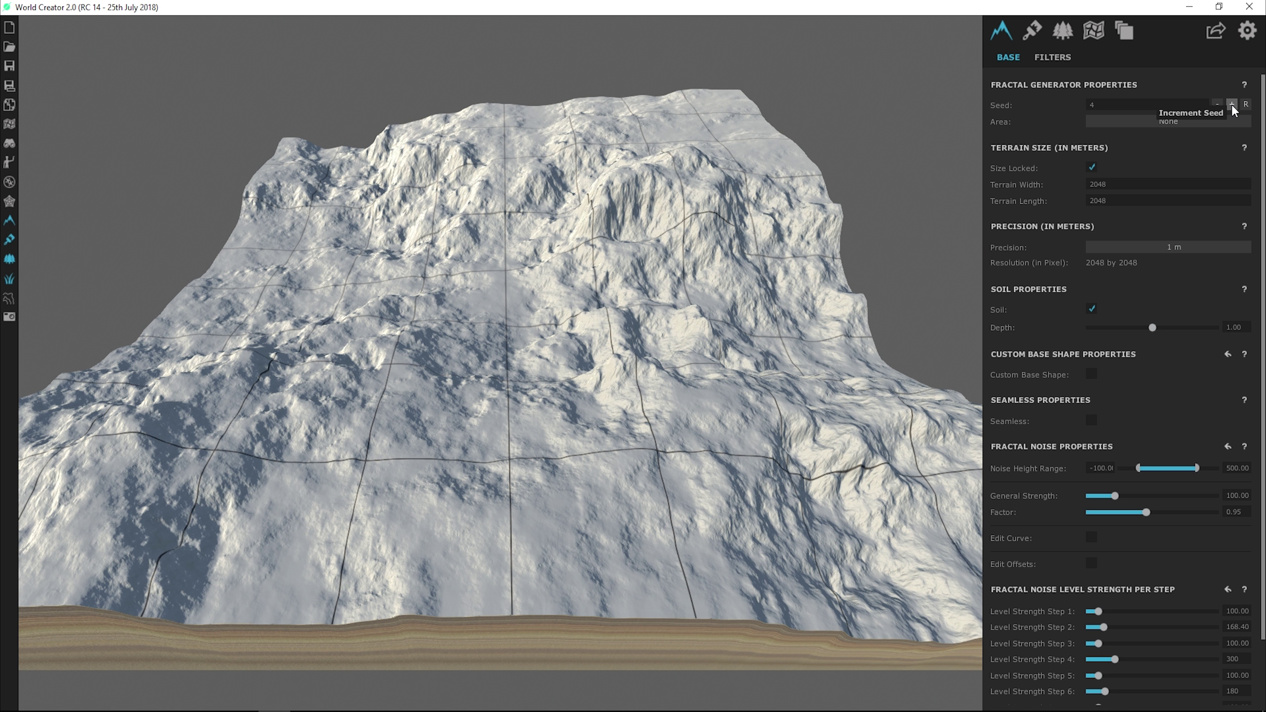
pyautogui.click(1232, 105)
pyautogui.click(1231, 105)
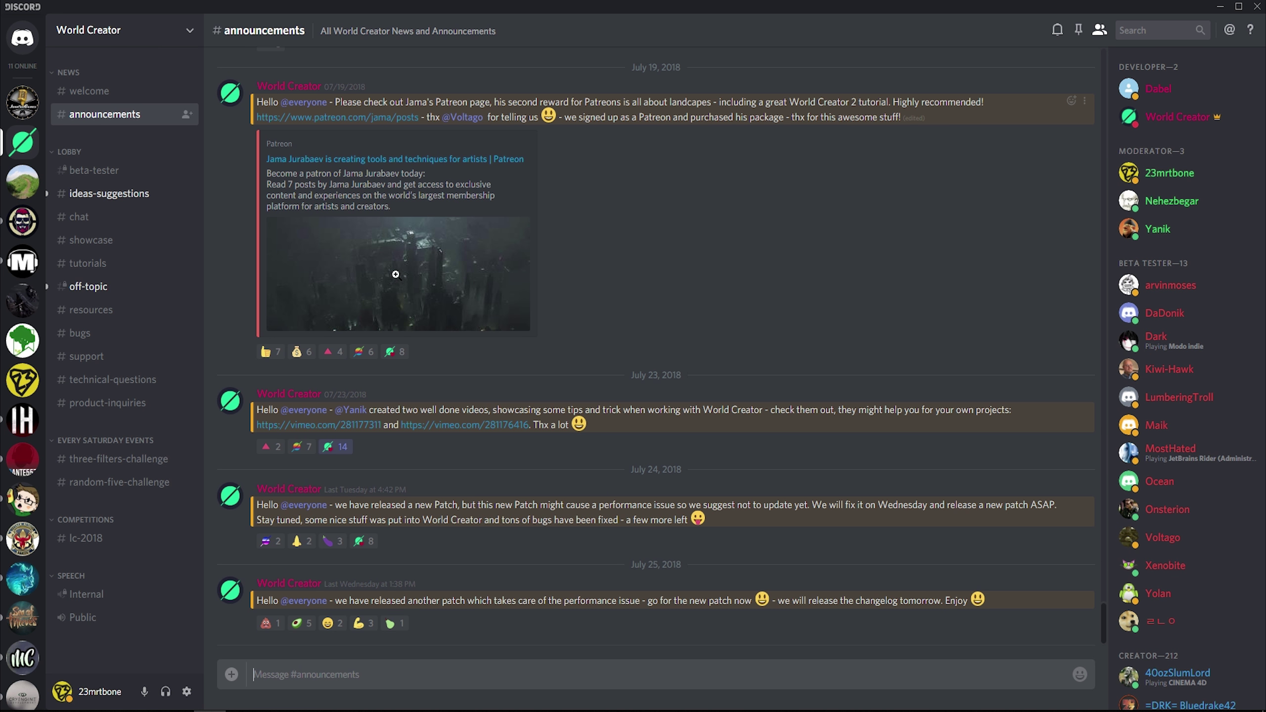
# Switch to Discord and open the tutorials channel of the World Creator server.
pyautogui.click(105, 273)
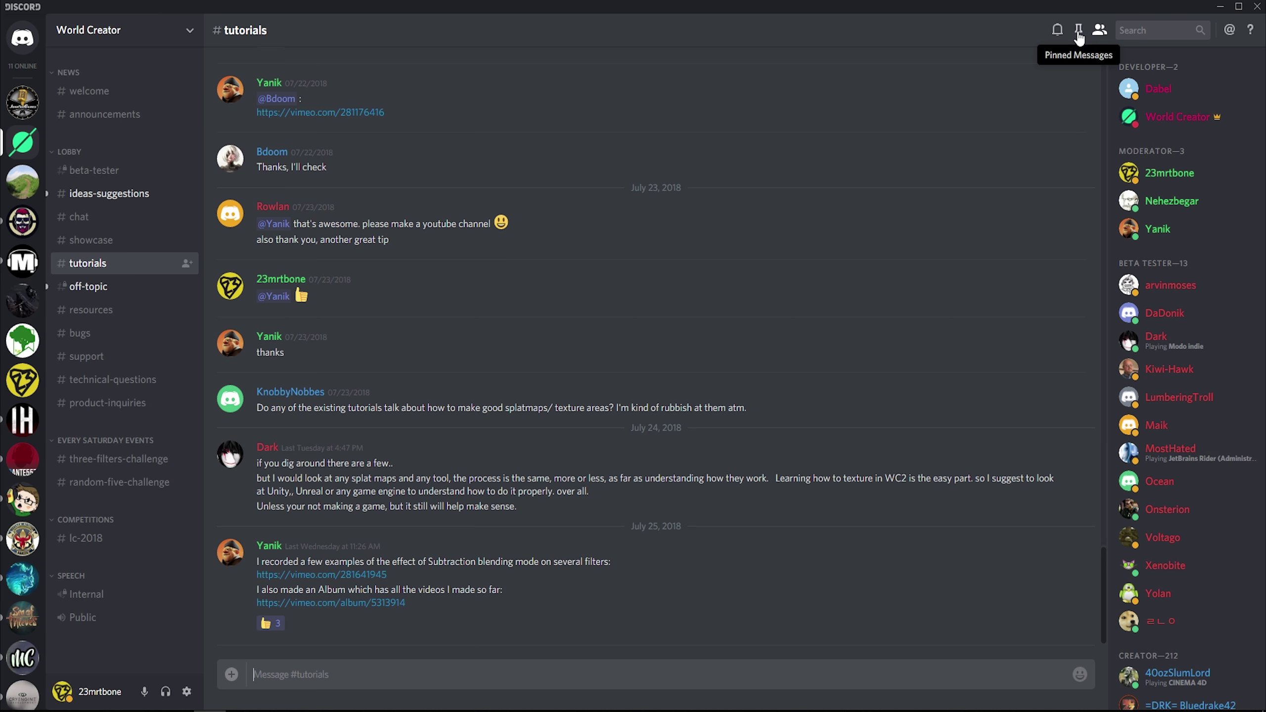